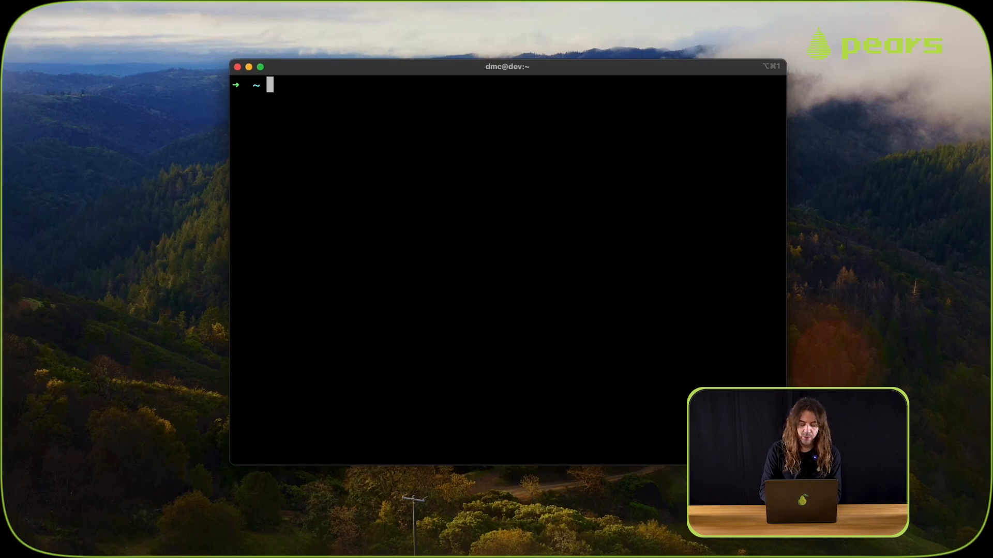
{"action": "type", "text": "npm install -g "}
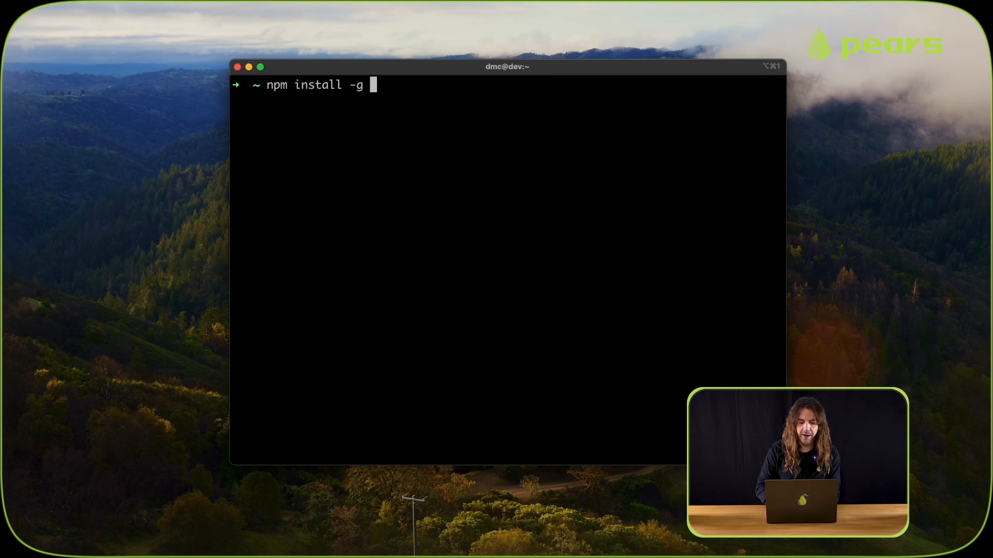
{"action": "type", "text": "pear"}
Run npm install -g pear to install the pear package globally.
{"action": "key", "text": "Return"}
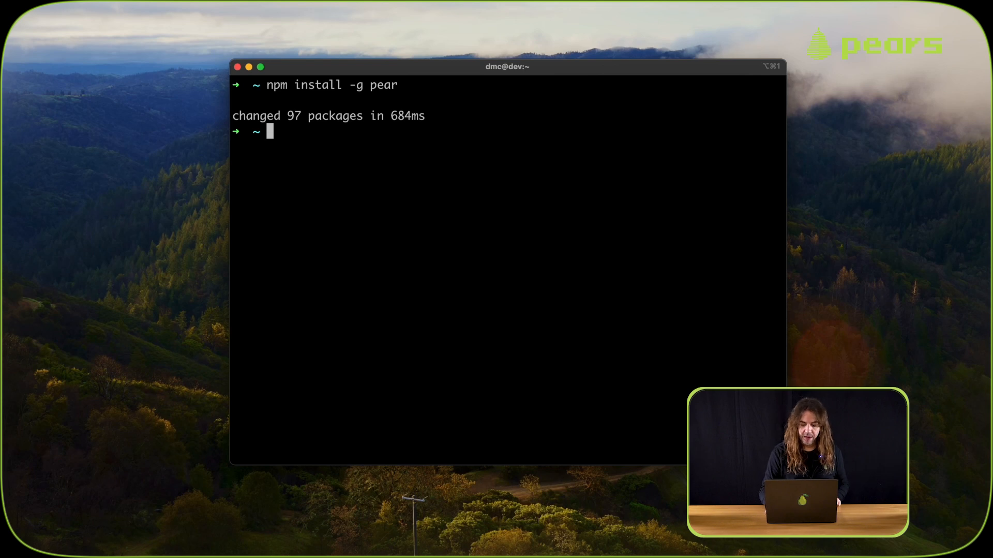
{"action": "type", "text": "pear"}
Run pear so the Pear Runtime downloads and reports as installed.
{"action": "key", "text": "Return"}
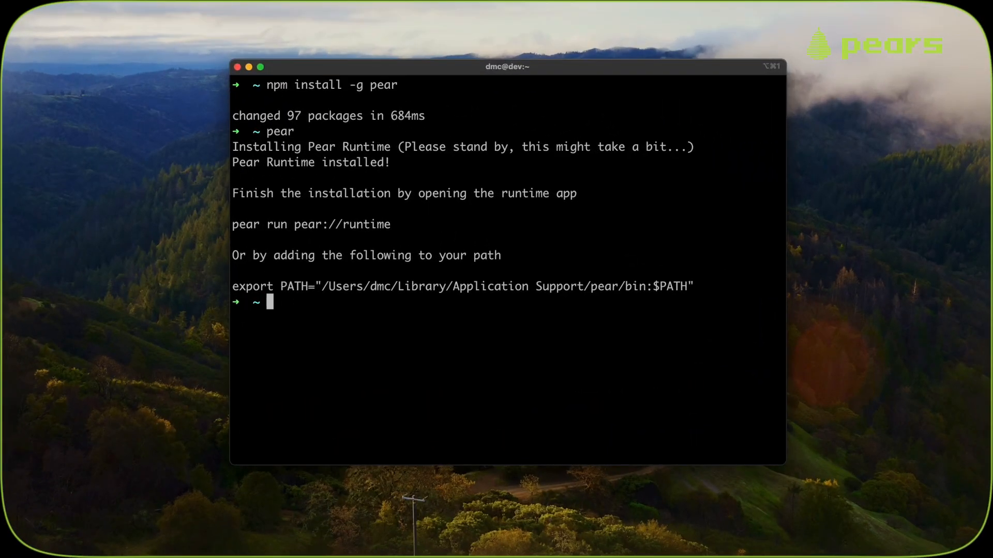
{"action": "type", "text": "pear run pear://runt"}
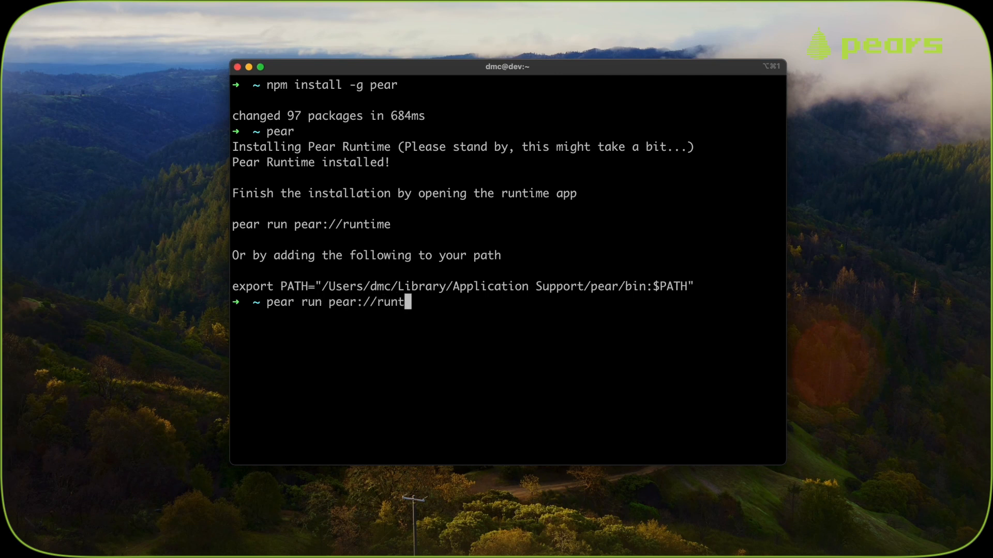
{"action": "type", "text": "ime"}
Run pear://runtime, complete setup so pear is on the PATH, confirm it, then quit the runtime.
{"action": "key", "text": "Return"}
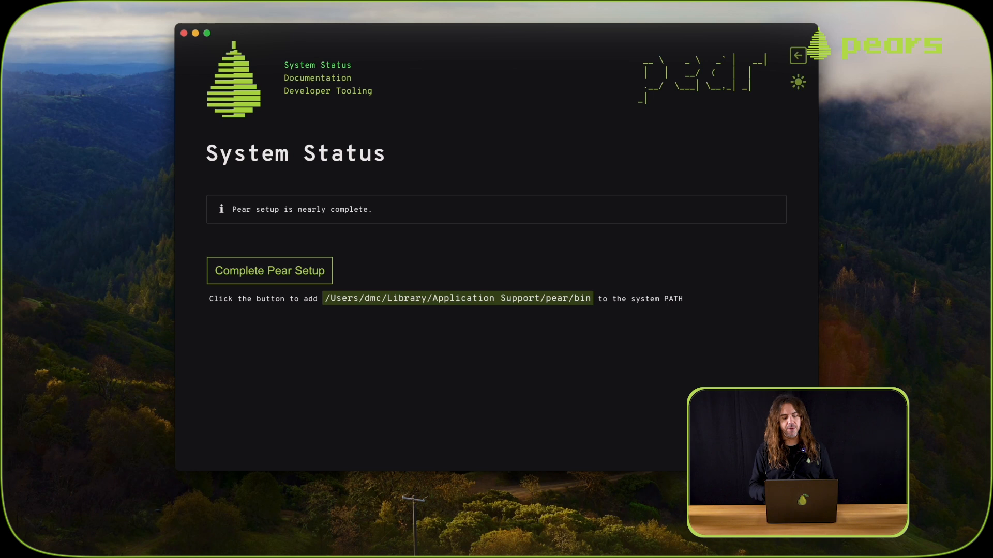
{"action": "left_click", "coordinate": [270, 270]}
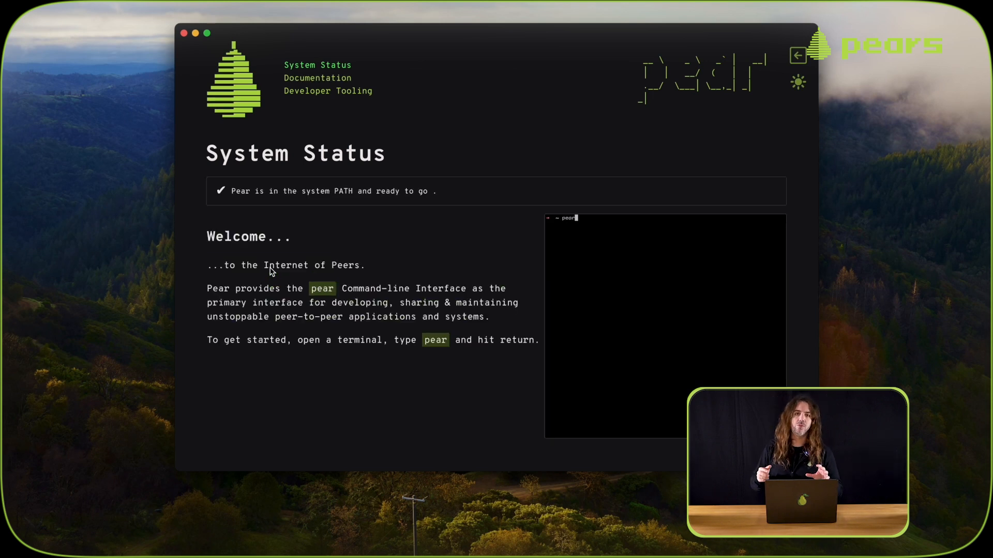
{"action": "key", "text": "Return"}
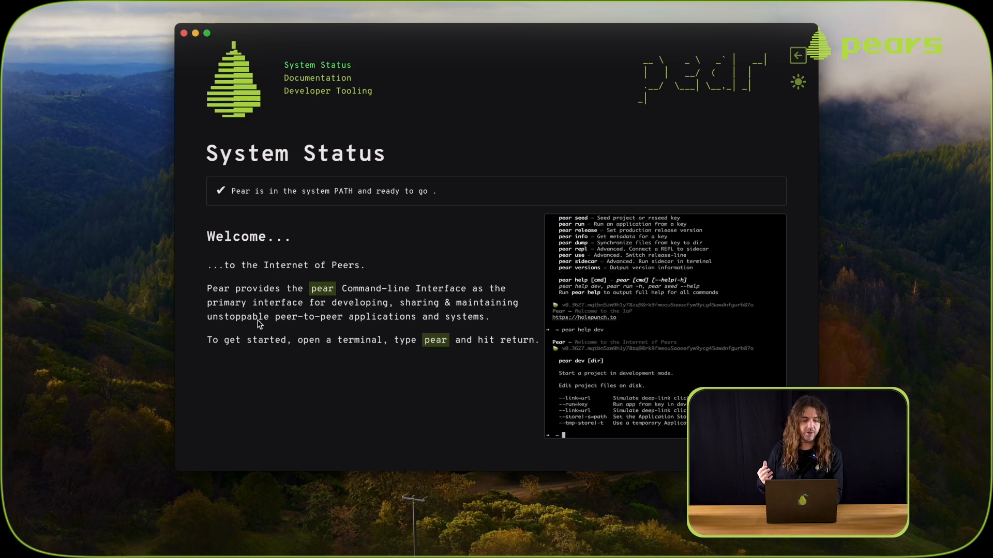
{"action": "key", "text": "super+Tab"}
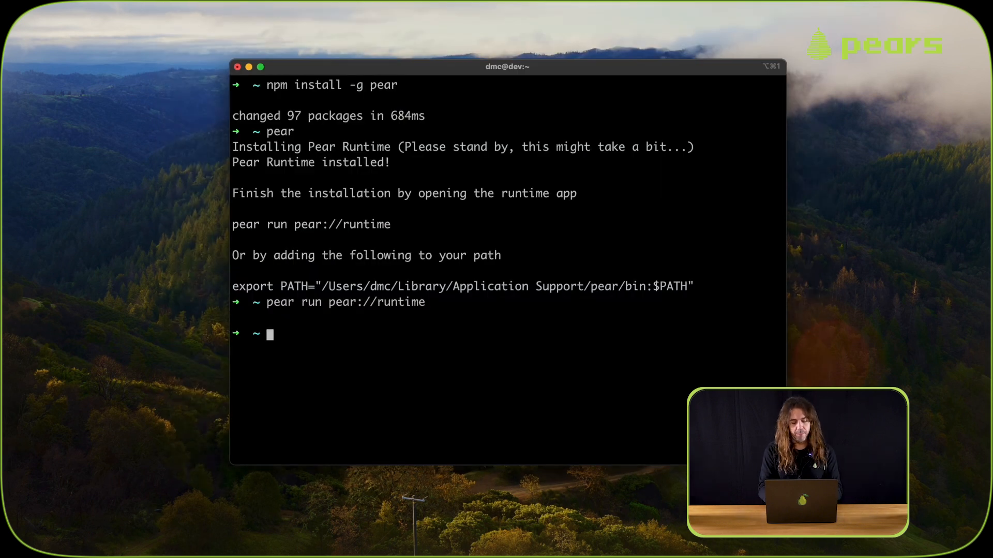
{"action": "type", "text": "pear"}
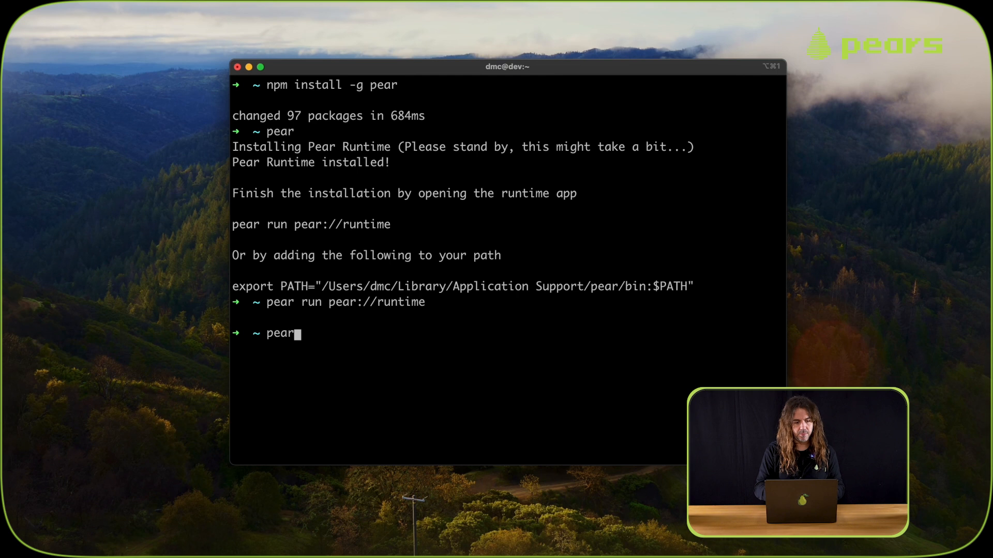
Run pear to print the command overview with init, dev, stage, run and release.
{"action": "key", "text": "Return"}
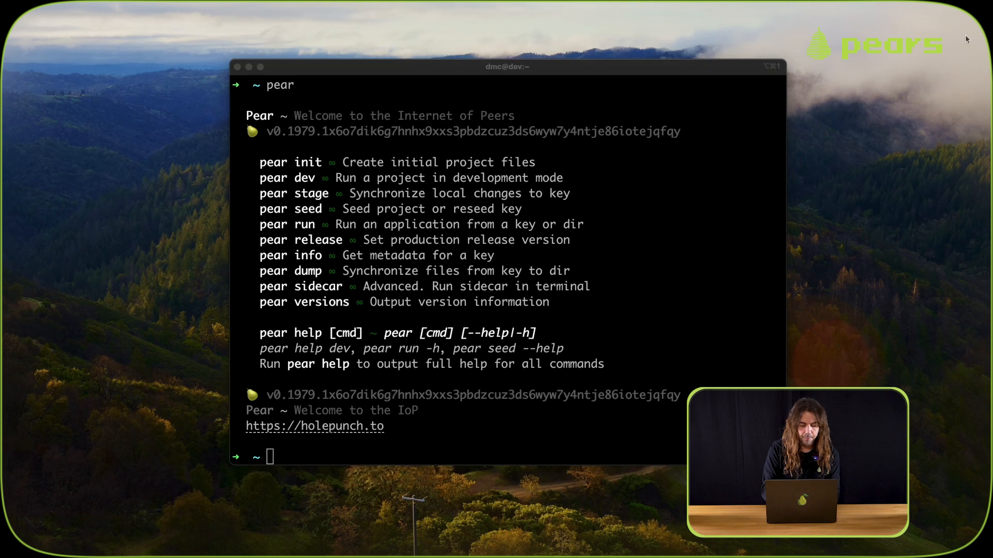
{"action": "type", "text": "mkdir"}
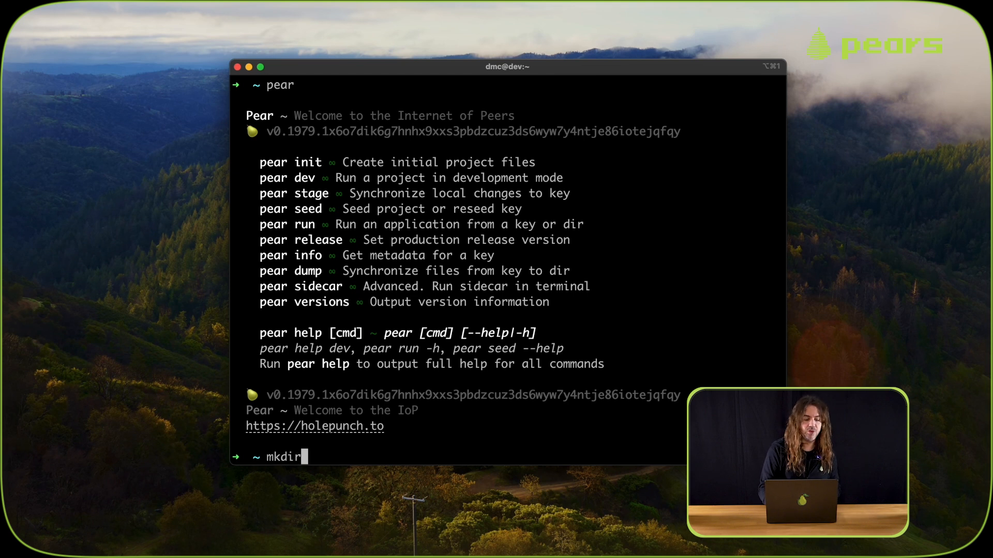
{"action": "type", "text": " my-app"}
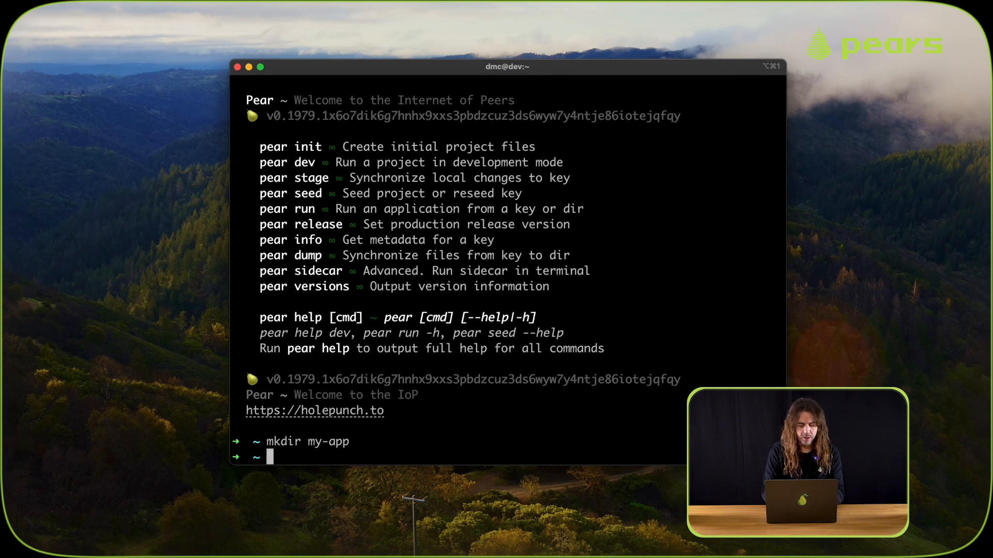
{"action": "type", "text": "cd my-app"}
Enter the my-app folder, list it, and run pear init -y to create the desktop project files.
{"action": "key", "text": "Return"}
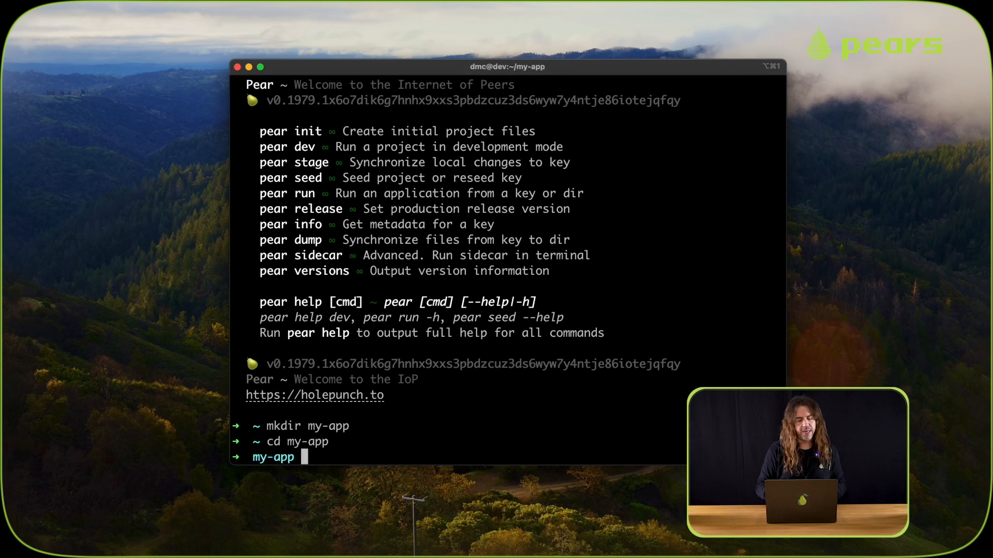
{"action": "type", "text": "ls"}
{"action": "key", "text": "Return"}
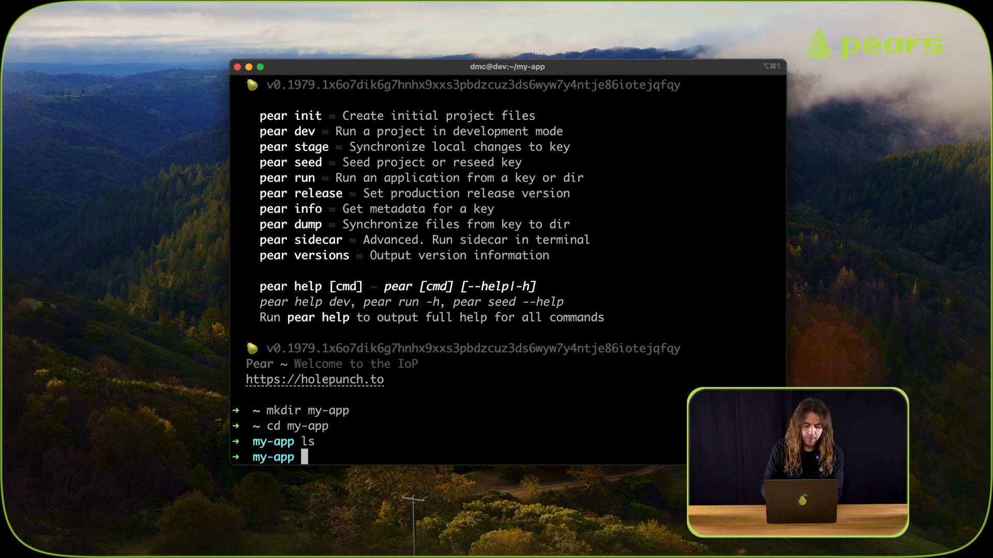
{"action": "type", "text": "pear init -y"}
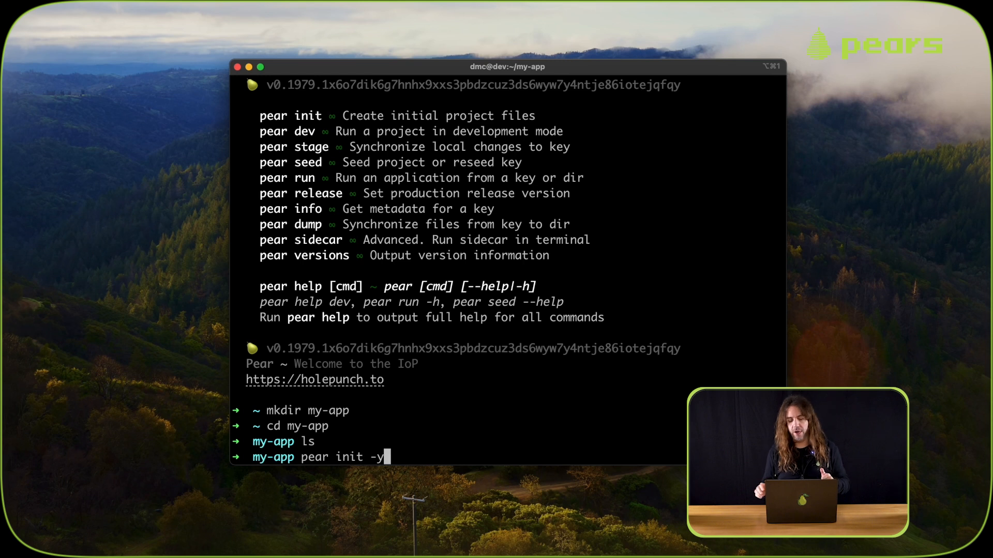
{"action": "key", "text": "Return"}
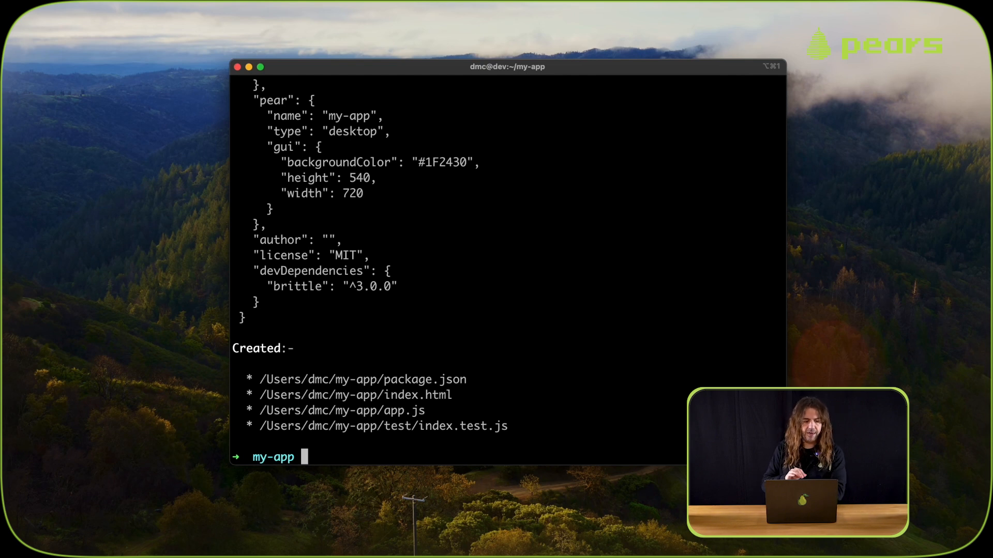
{"action": "type", "text": "code ."}
Open my-app in VS Code and view app.js, index.html and package.json with its Pear desktop config.
{"action": "key", "text": "Return"}
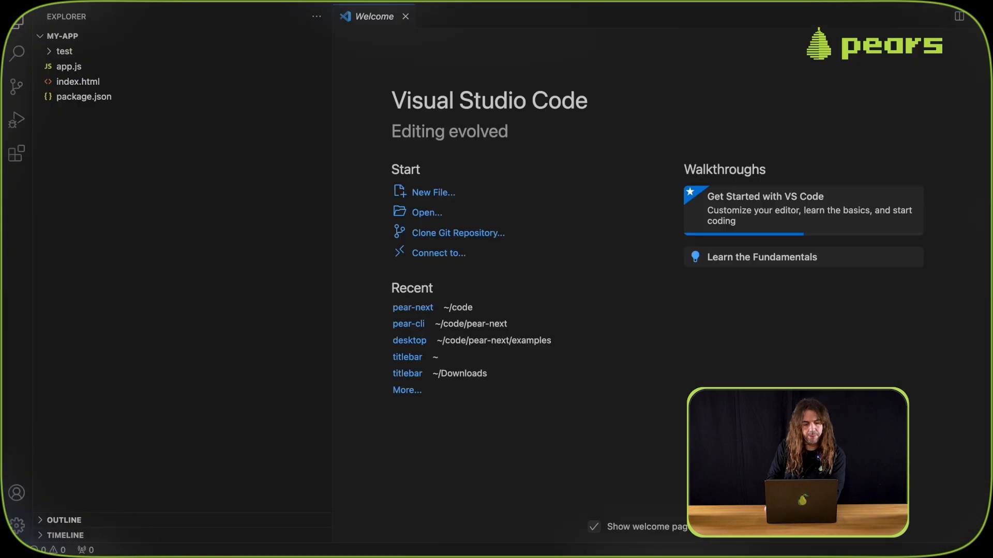
{"action": "left_click", "coordinate": [93, 66]}
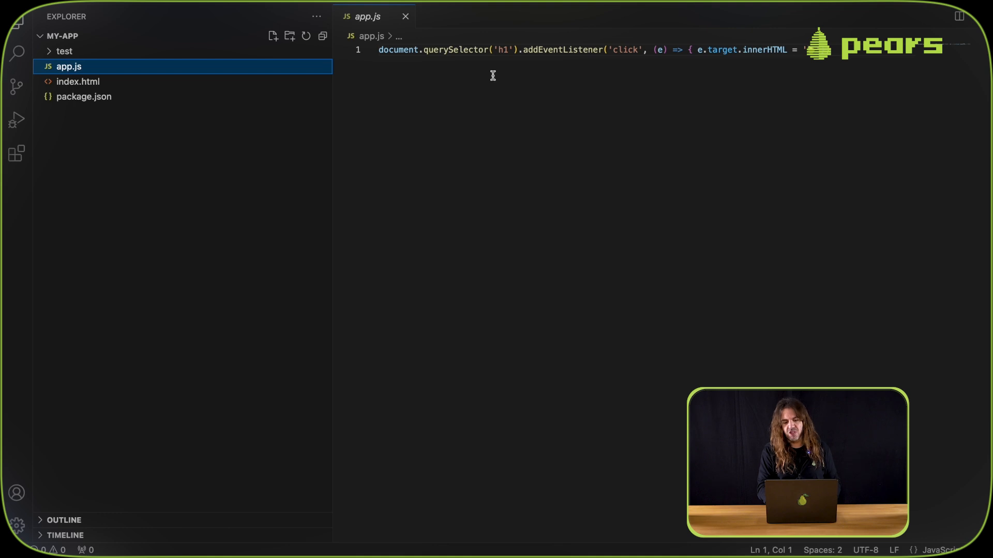
{"action": "left_click", "coordinate": [279, 81]}
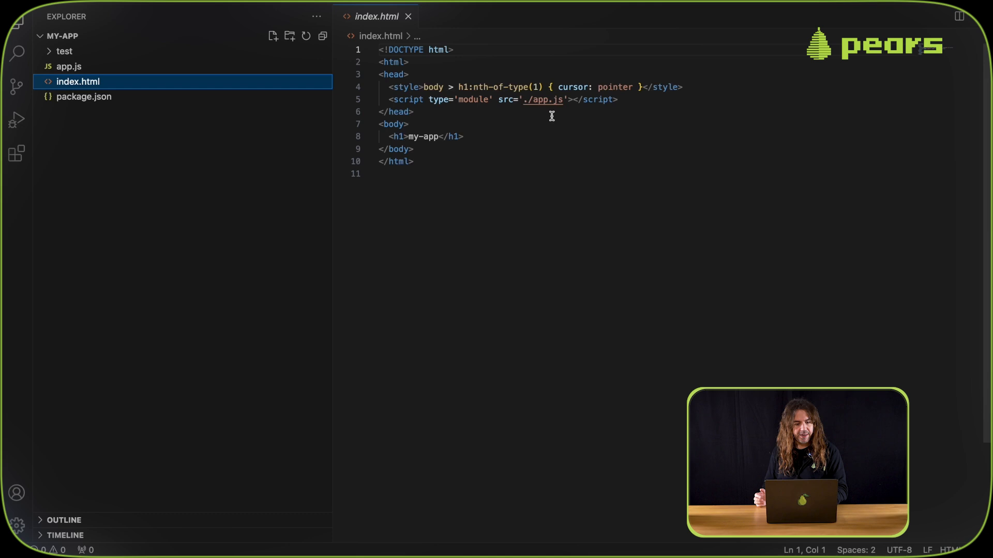
{"action": "left_click", "coordinate": [195, 96]}
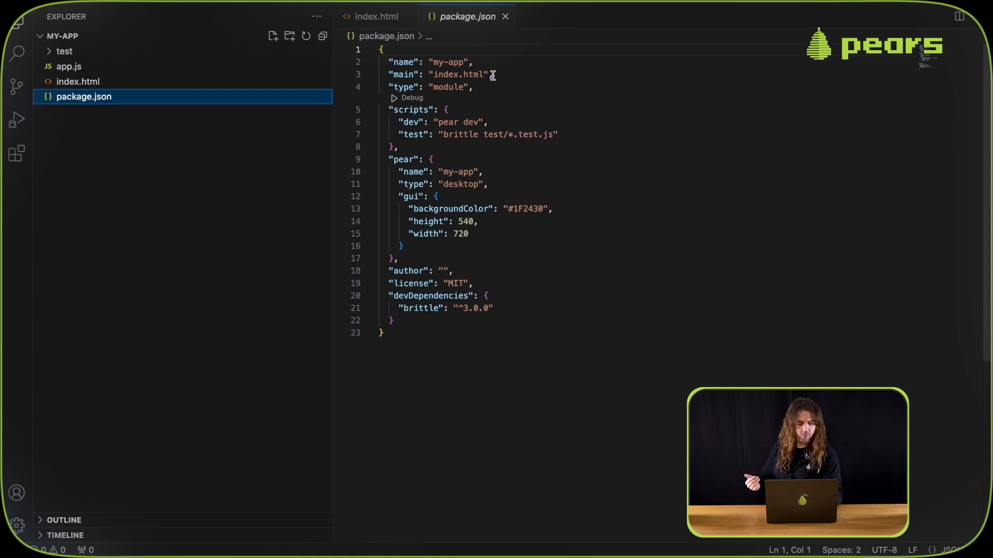
Run pear dev to launch the blank my-app window with DevTools, then close it.
{"action": "key", "text": "super+Tab"}
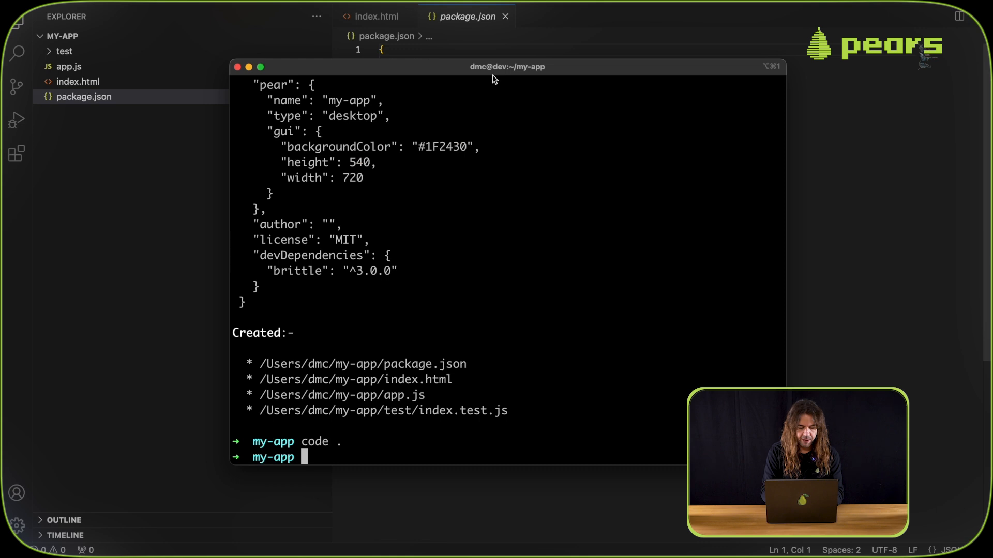
{"action": "type", "text": "pear dev"}
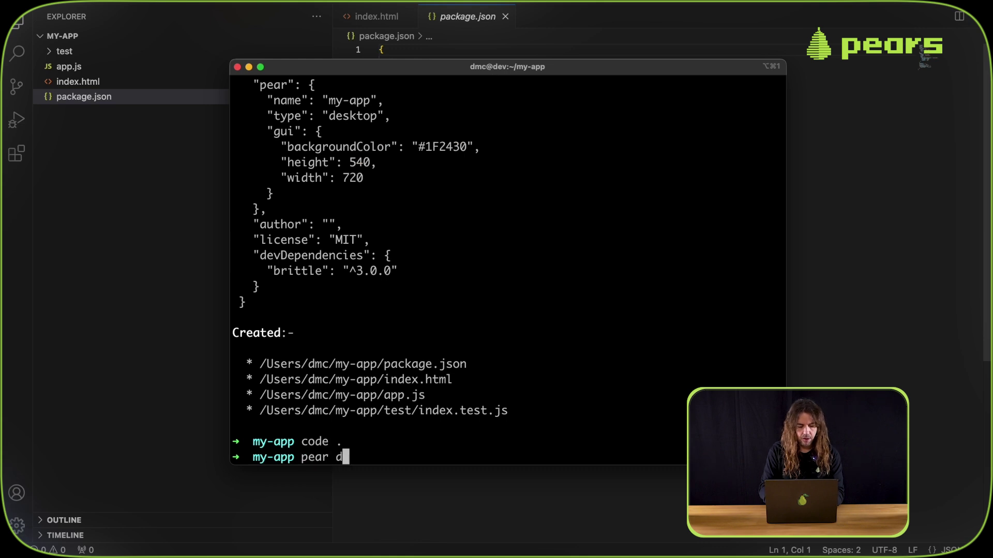
{"action": "key", "text": "Return"}
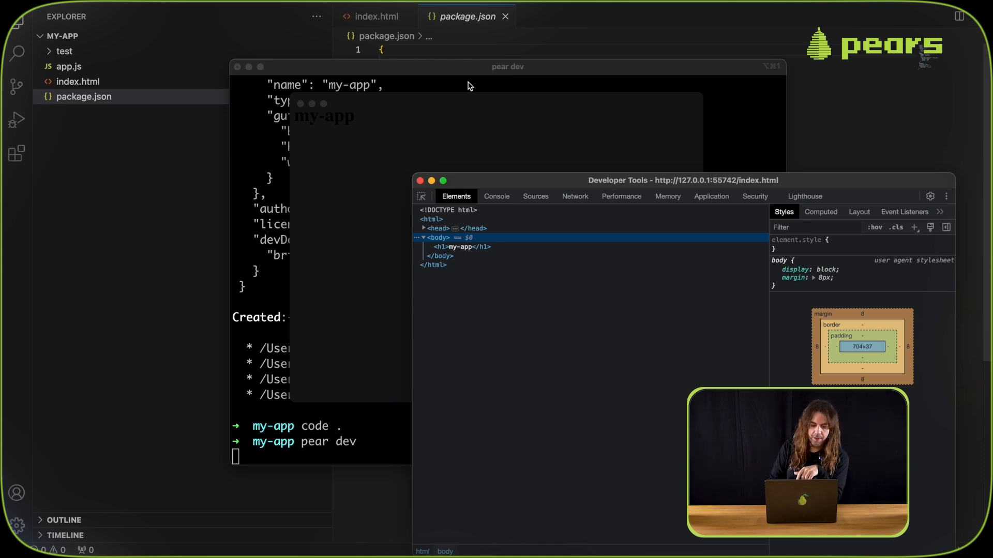
{"action": "left_click", "coordinate": [341, 128]}
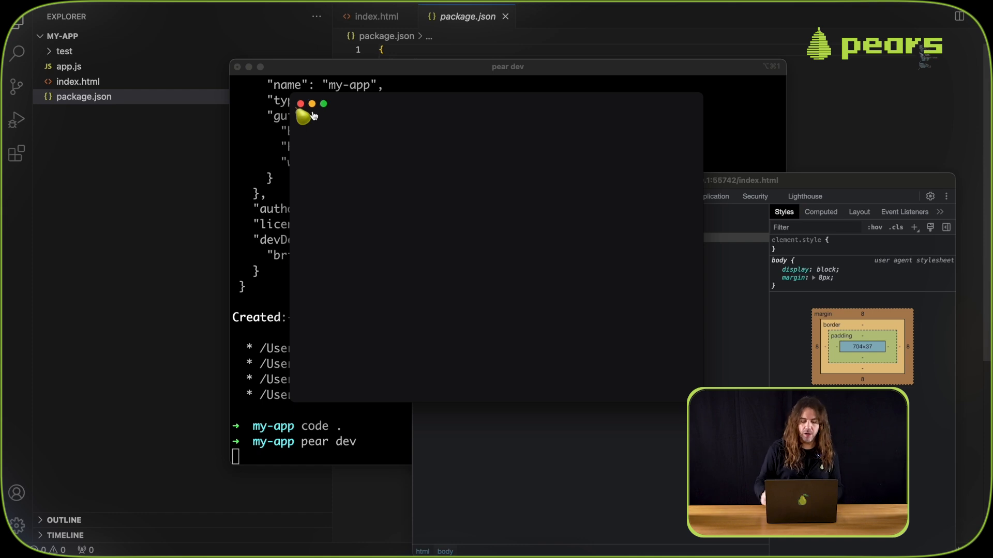
{"action": "left_click", "coordinate": [301, 104]}
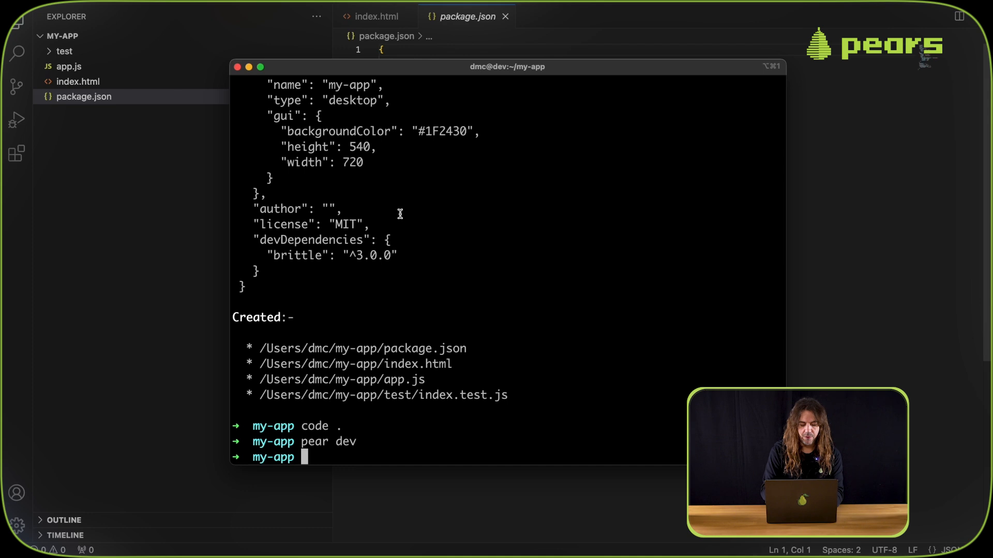
{"action": "type", "text": "npm install "}
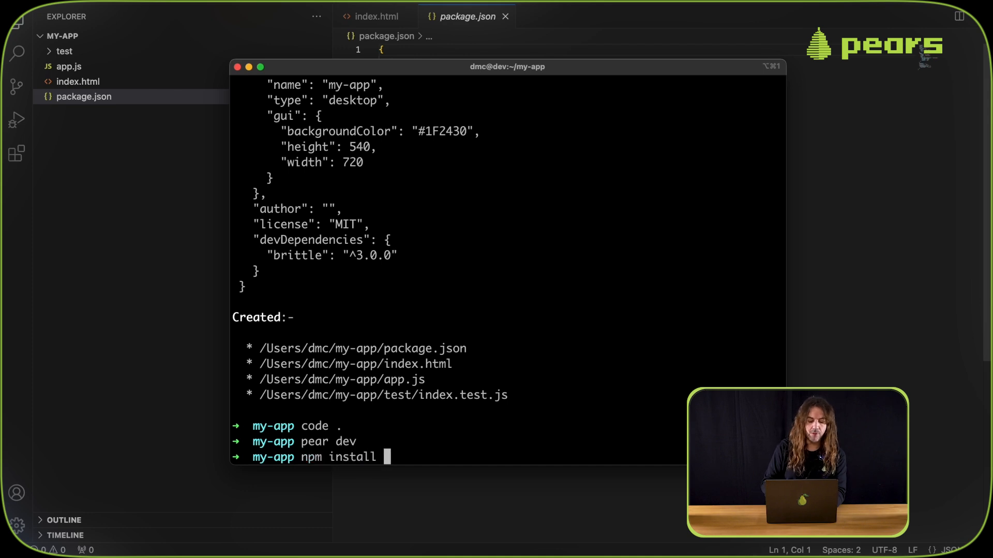
{"action": "type", "text": "hypercore"}
Run npm install hypercore so package.json lists hypercore ^10.32.8 as a dependency.
{"action": "key", "text": "Return"}
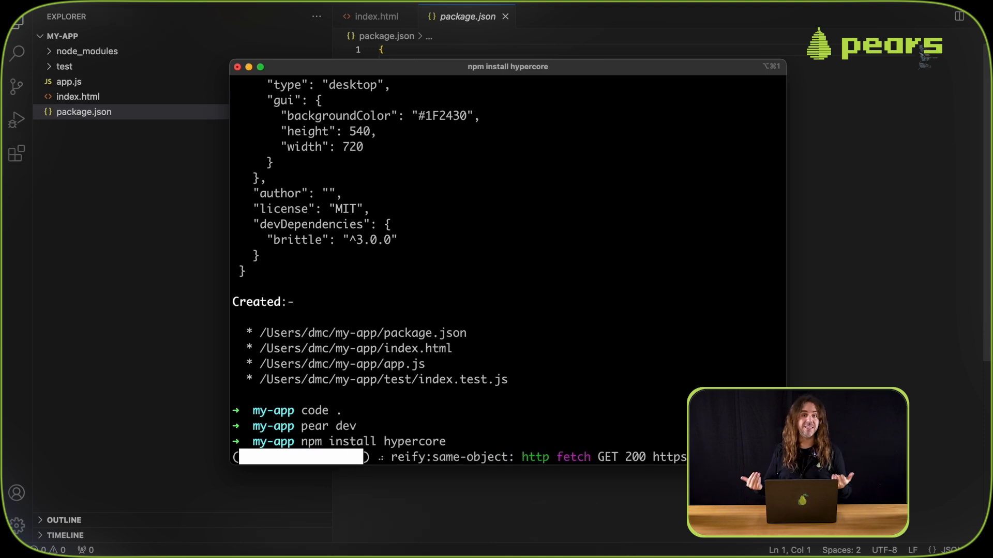
Replace app.js with an import of Hypercore from 'hypercore' and console.log(Hypercore), then save.
{"action": "key", "text": "super+Tab"}
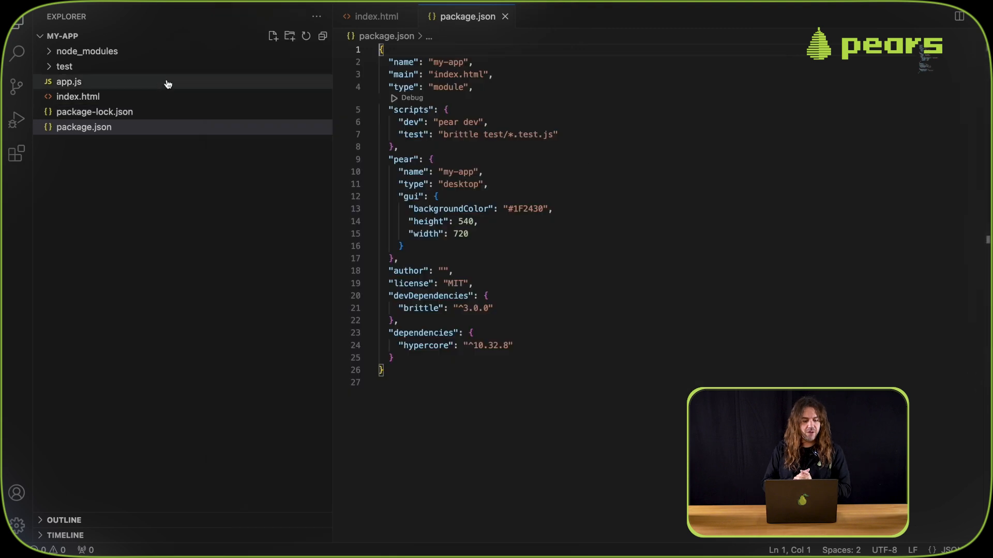
{"action": "left_click", "coordinate": [167, 84]}
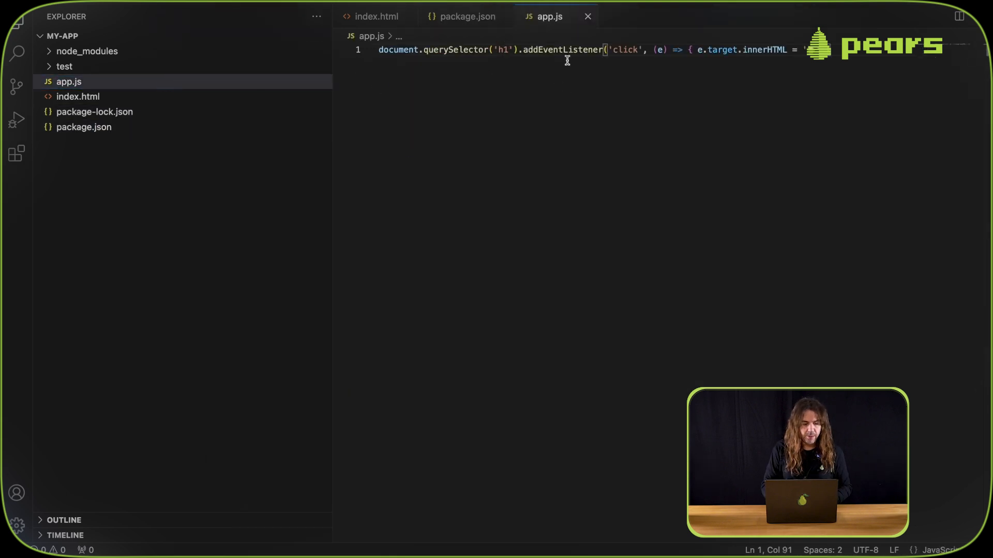
{"action": "key", "text": "ctrl+a"}
{"action": "type", "text": "im"}
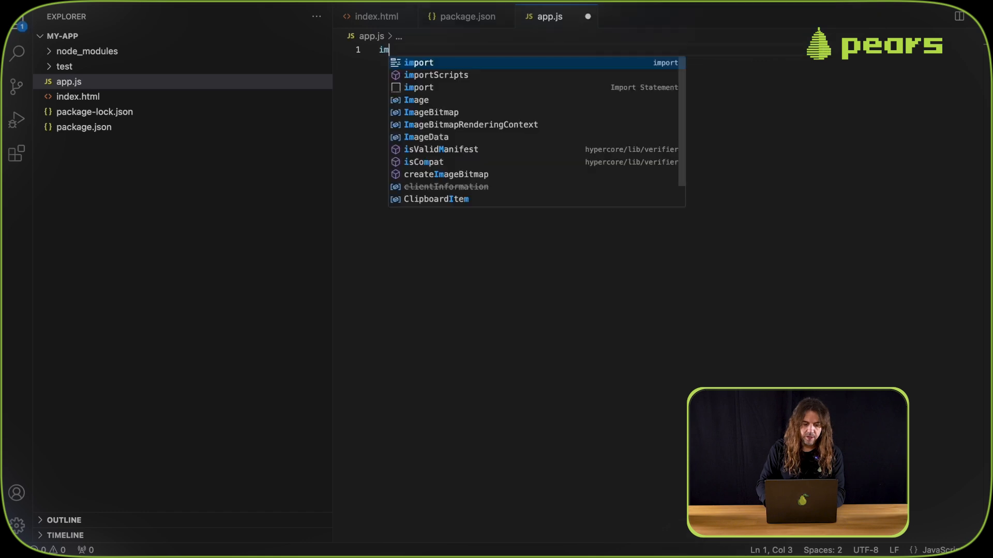
{"action": "type", "text": "port"}
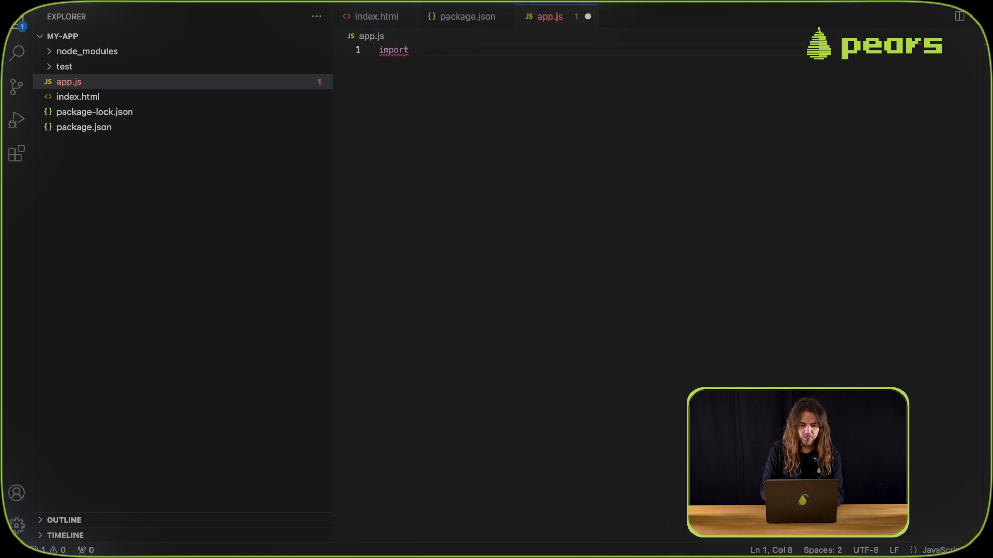
{"action": "type", "text": " Hypercore from '"}
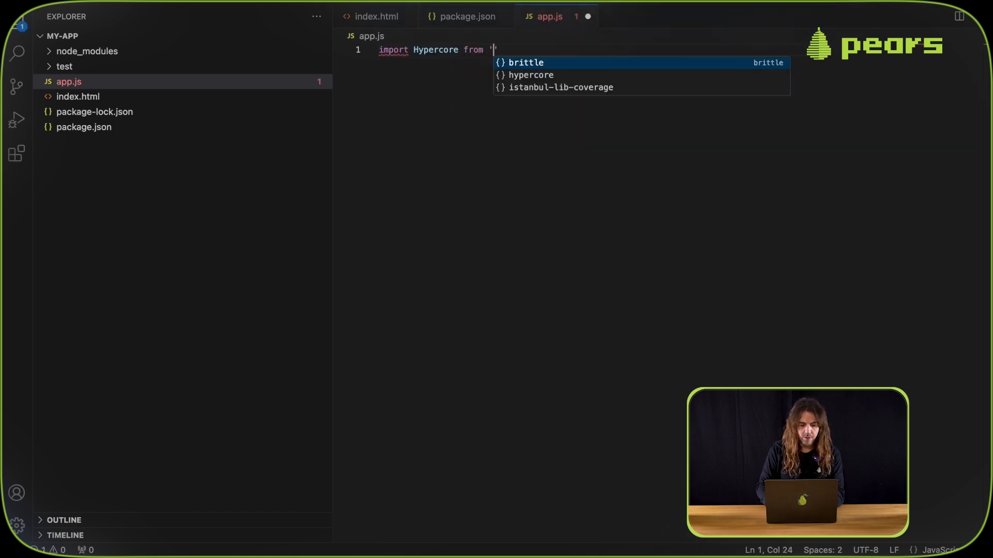
{"action": "type", "text": "hyp"}
{"action": "key", "text": "Tab"}
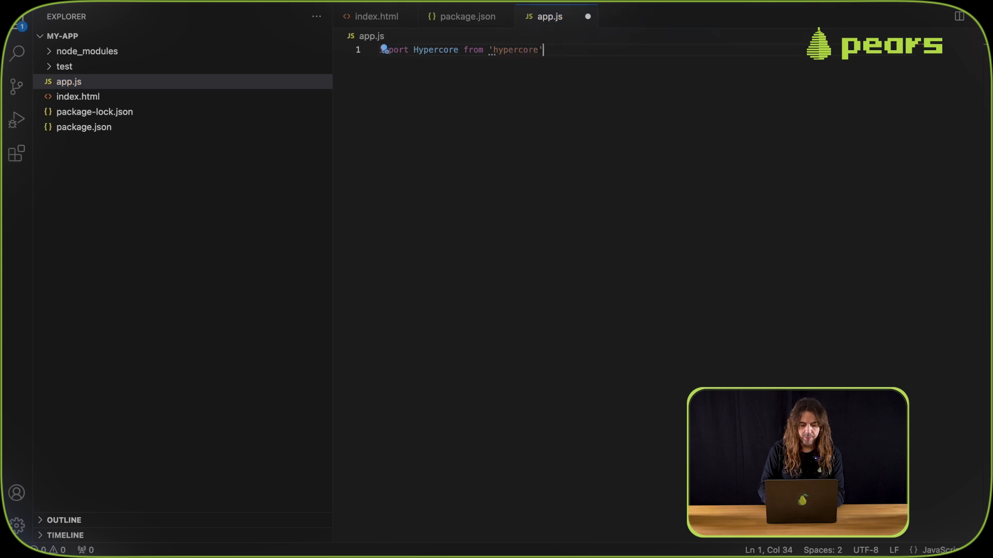
{"action": "key", "text": "Return"}
{"action": "type", "text": "consolel"}
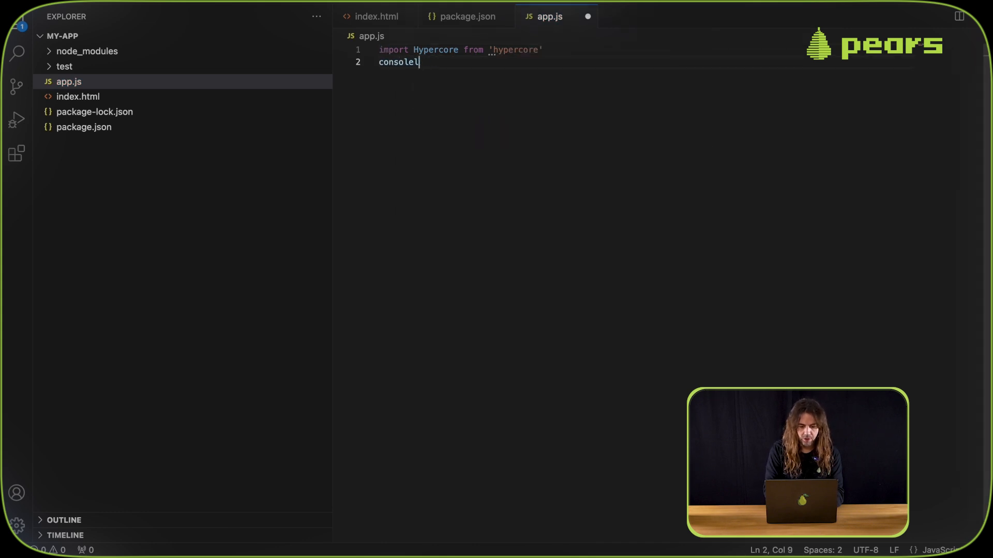
{"action": "key", "text": "BackSpace"}
{"action": "type", "text": ".log(Hypercore"}
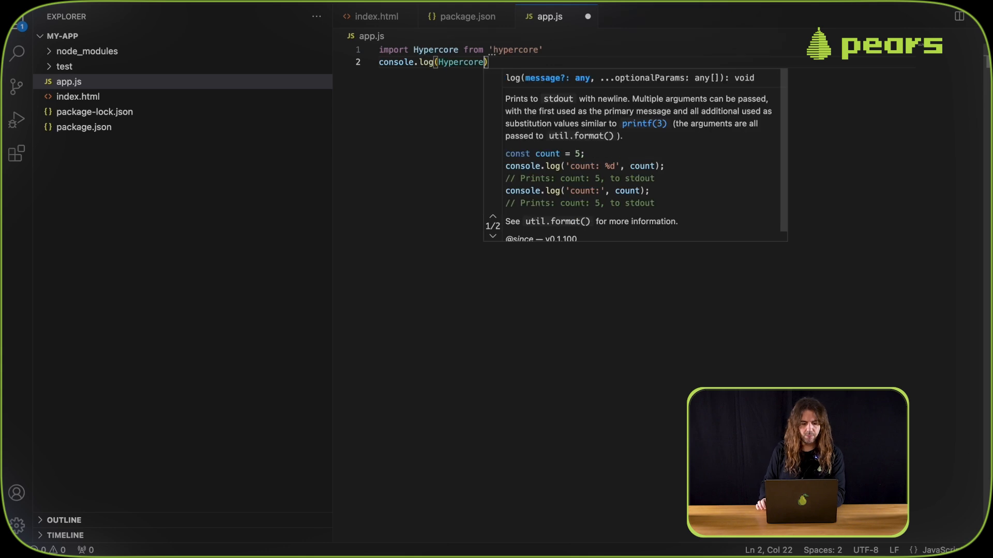
{"action": "key", "text": "super+s"}
{"action": "key", "text": "super+Tab"}
{"action": "type", "text": "pear dev"}
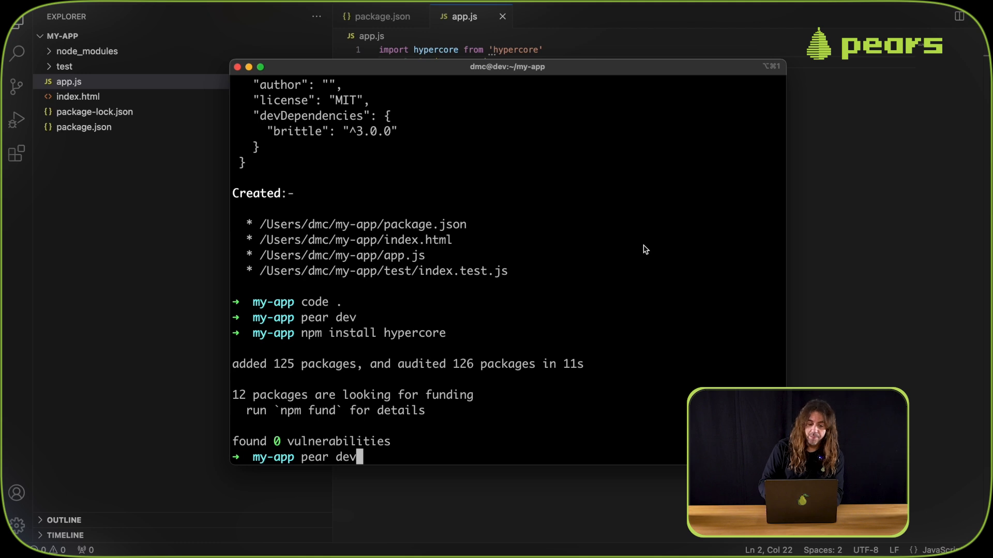
Run pear dev again so the app's console prints the Hypercore class definition.
{"action": "key", "text": "Return"}
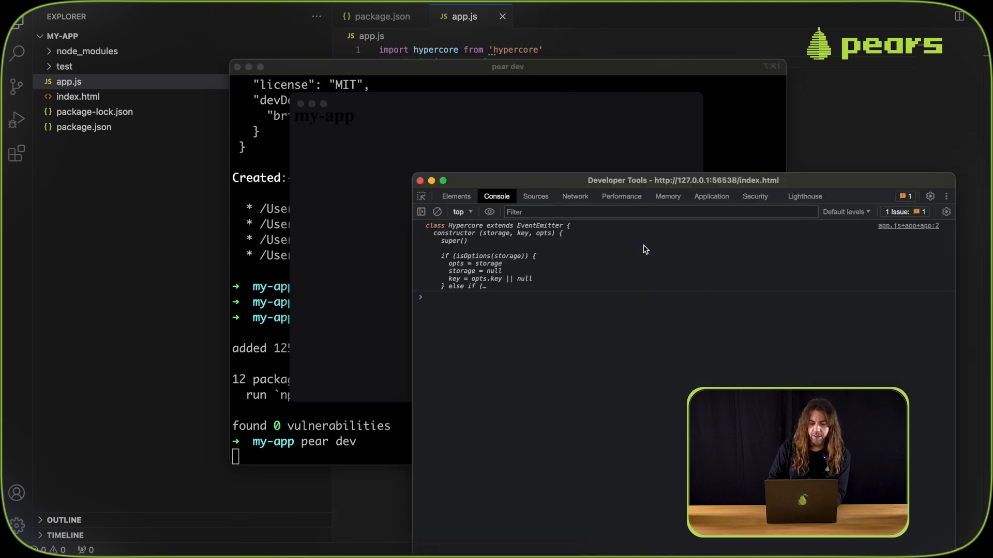